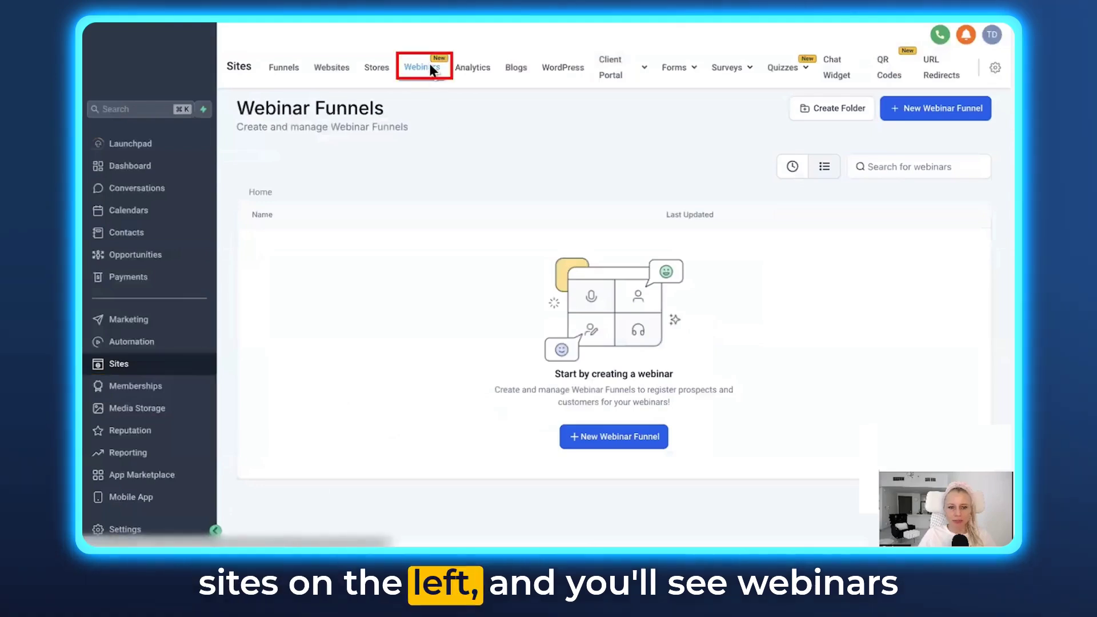
Step: Start a new on-demand webinar funnel and paste in its name
click(637, 437)
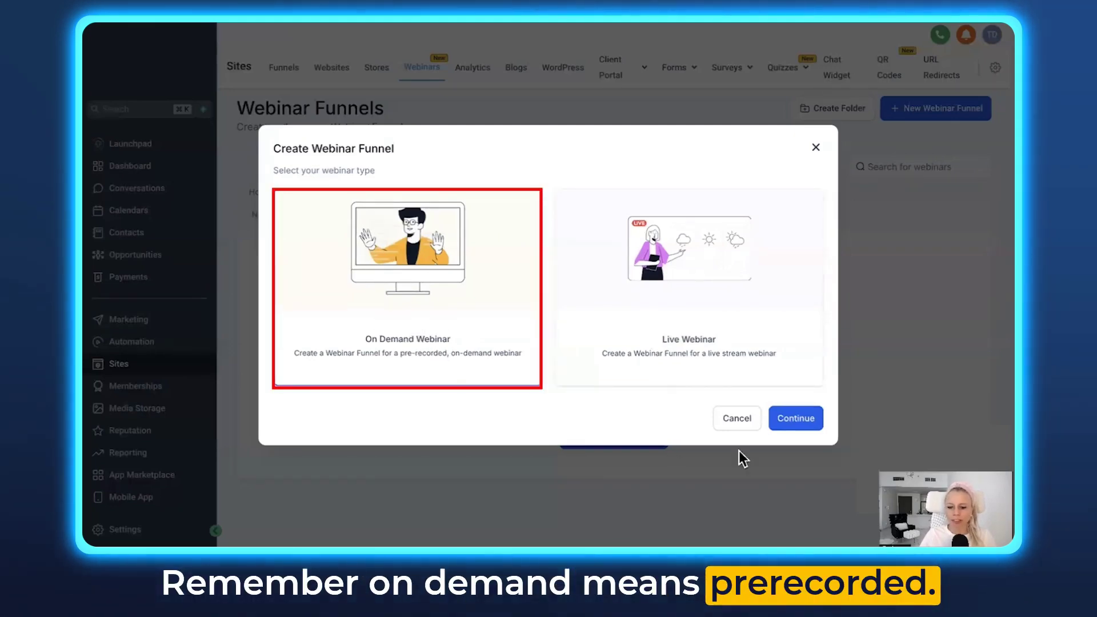
click(795, 419)
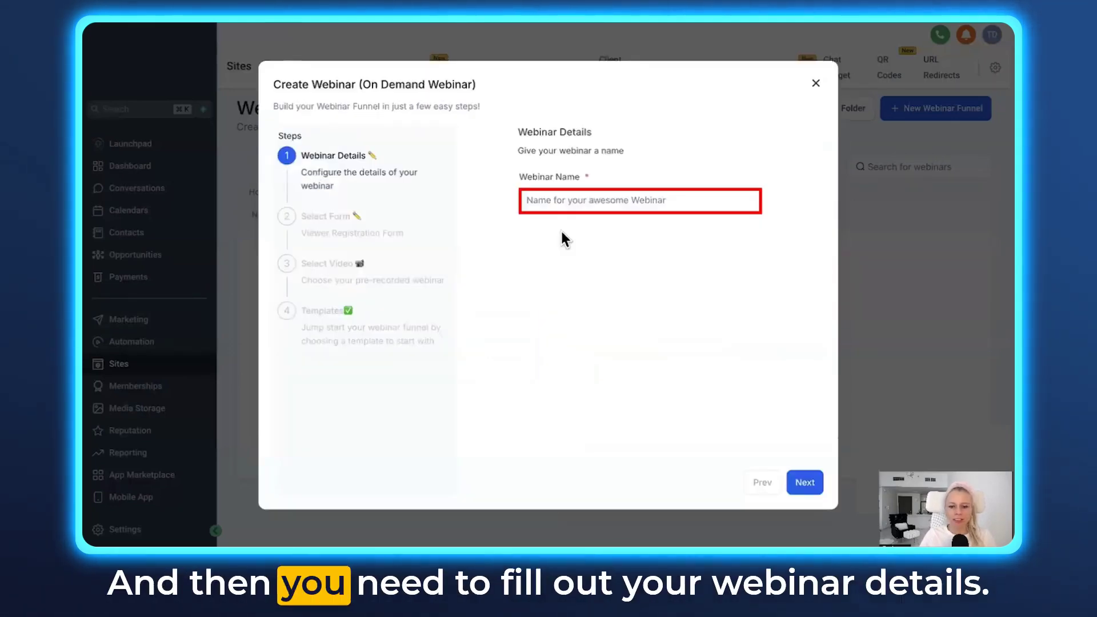
click(544, 201)
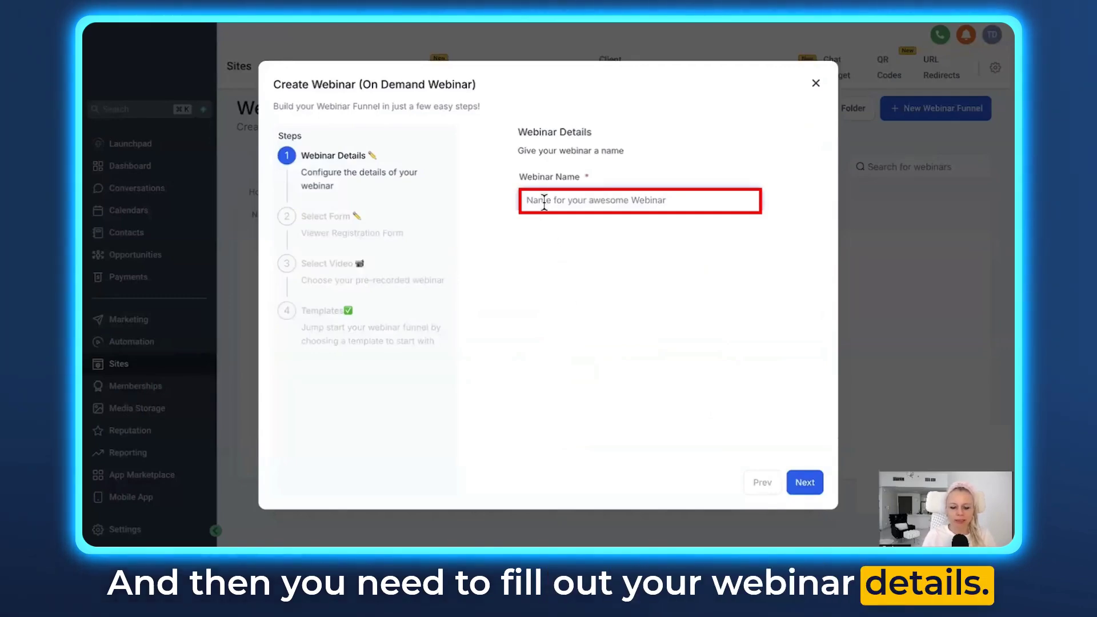
text(How to find your 6 figure online course idea)
click(810, 483)
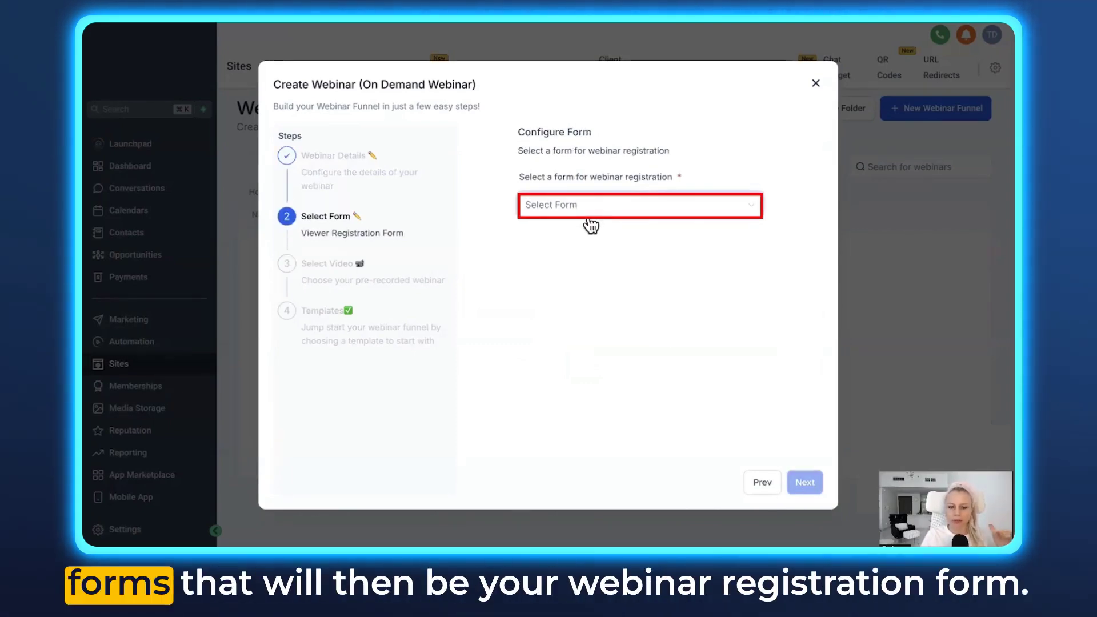
Step: Choose Marketing Form - Claim Offer as the registration form
click(715, 204)
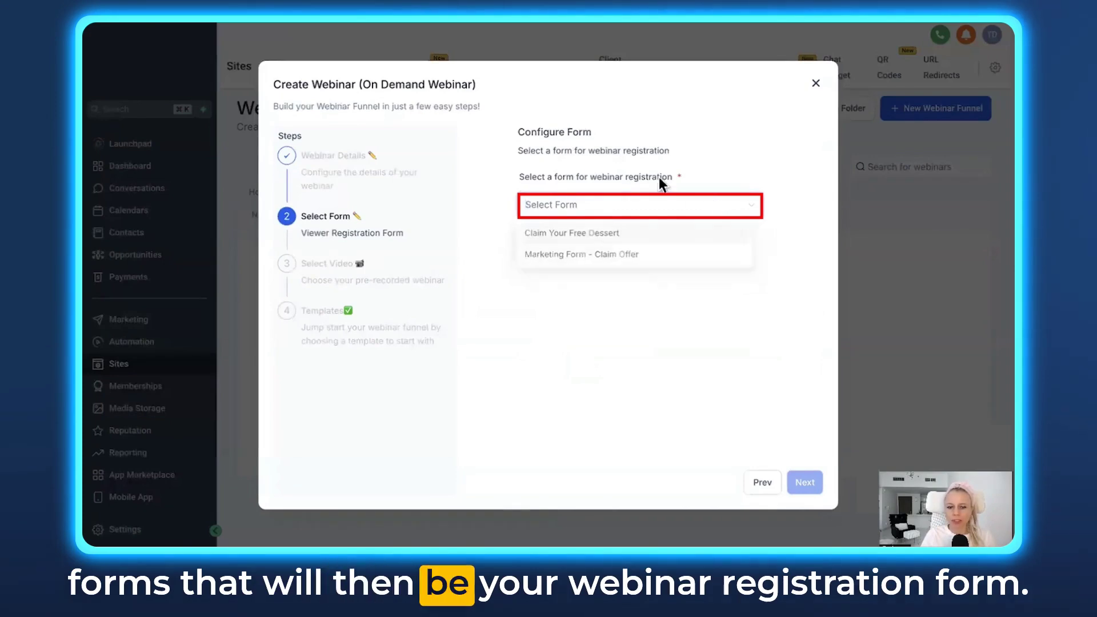
click(618, 213)
click(566, 257)
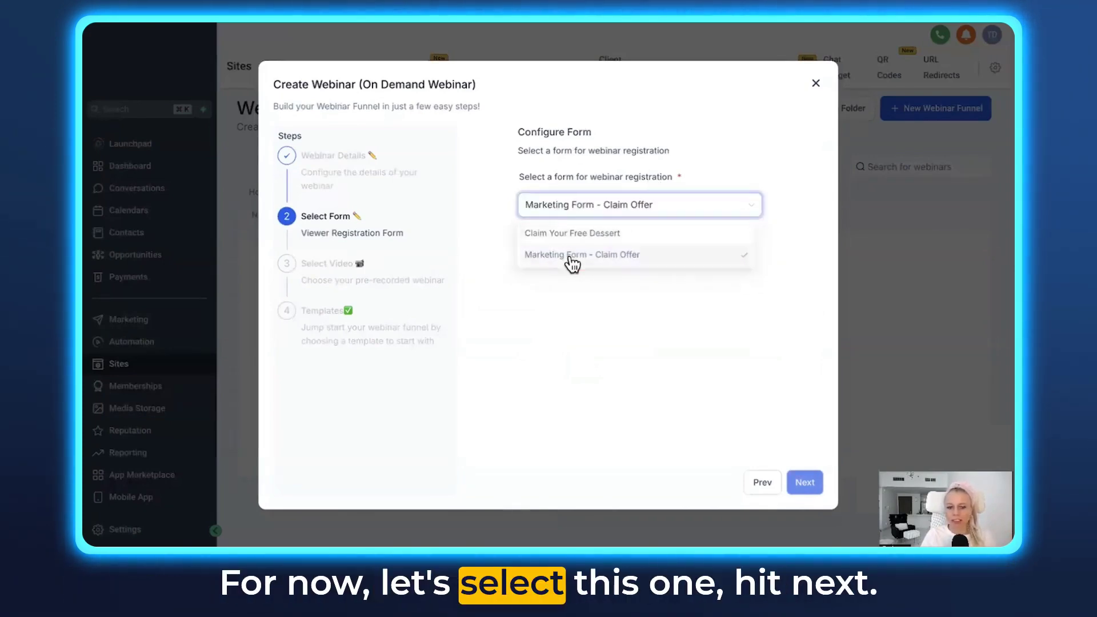
click(807, 484)
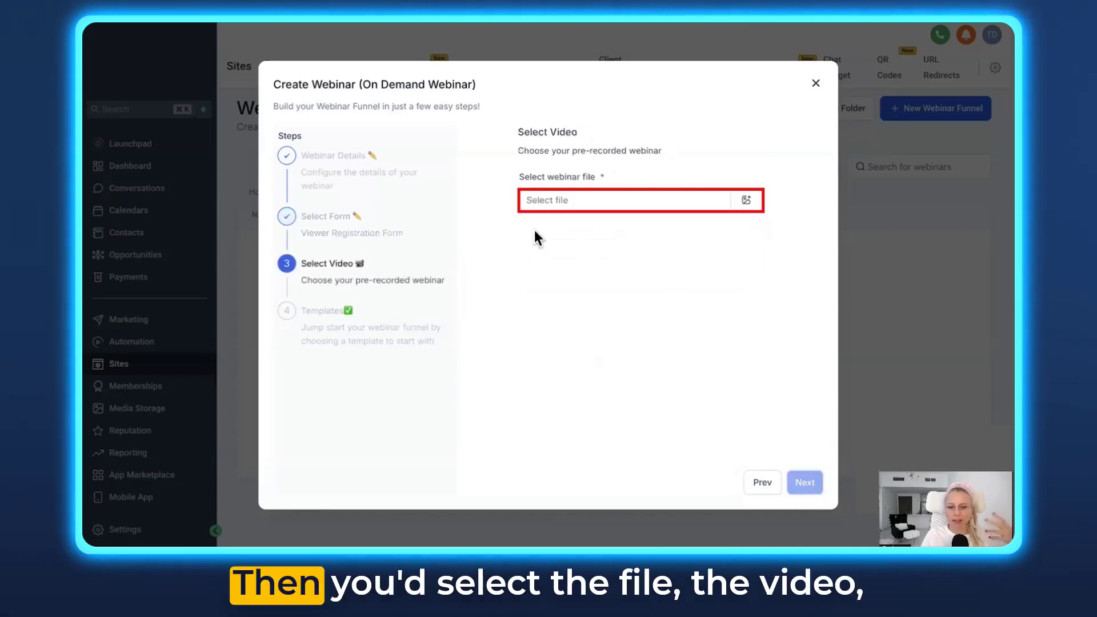
Step: Upload Quiz Builder_FINAL.mp4 through Media Storage as the webinar video
click(747, 202)
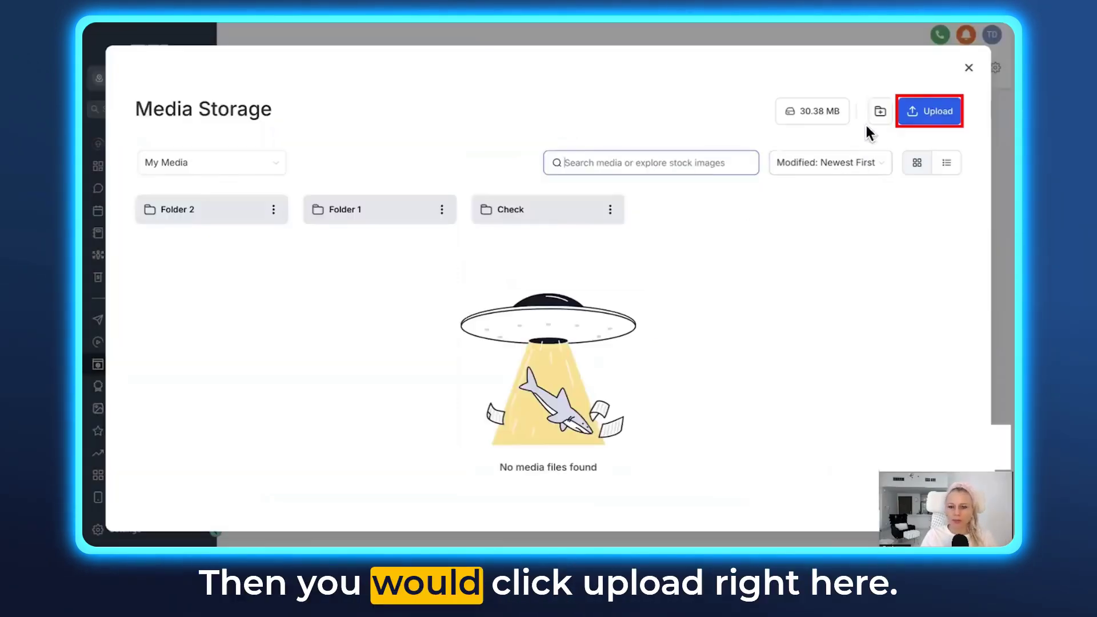
click(931, 114)
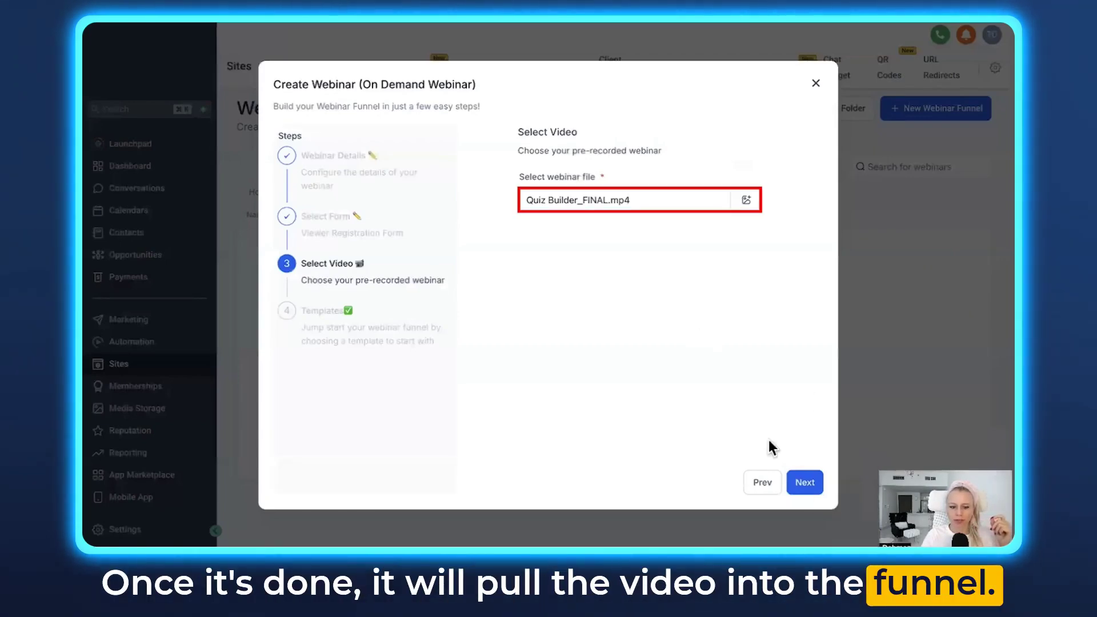
click(806, 483)
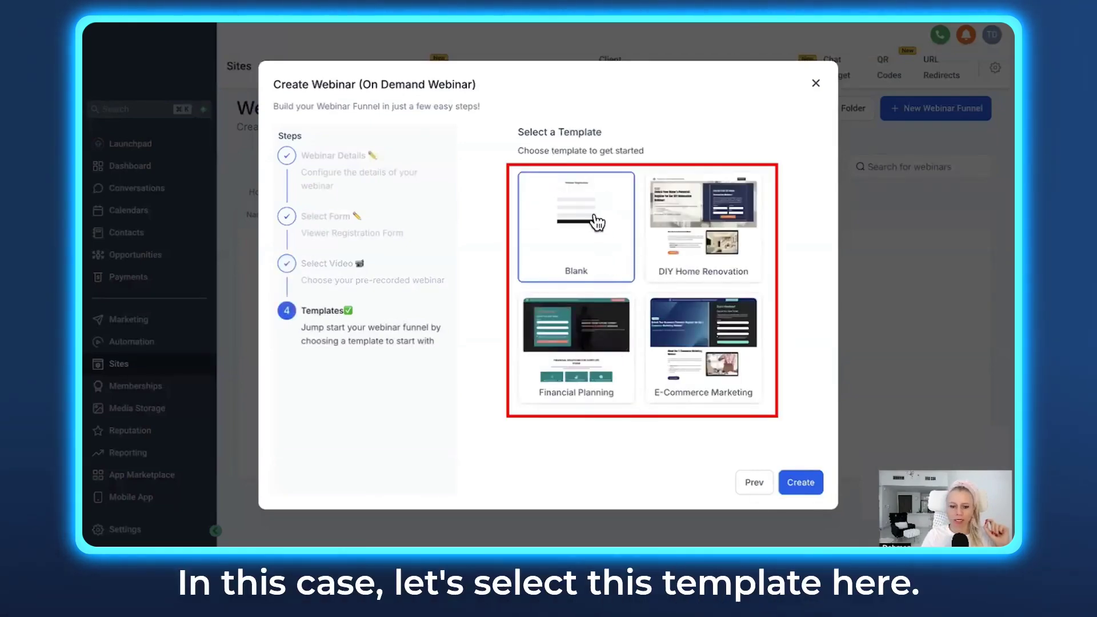
Step: Build the funnel from the Financial Planning template and review its Registration, Confirmation and Broadcast pages
click(596, 400)
click(796, 487)
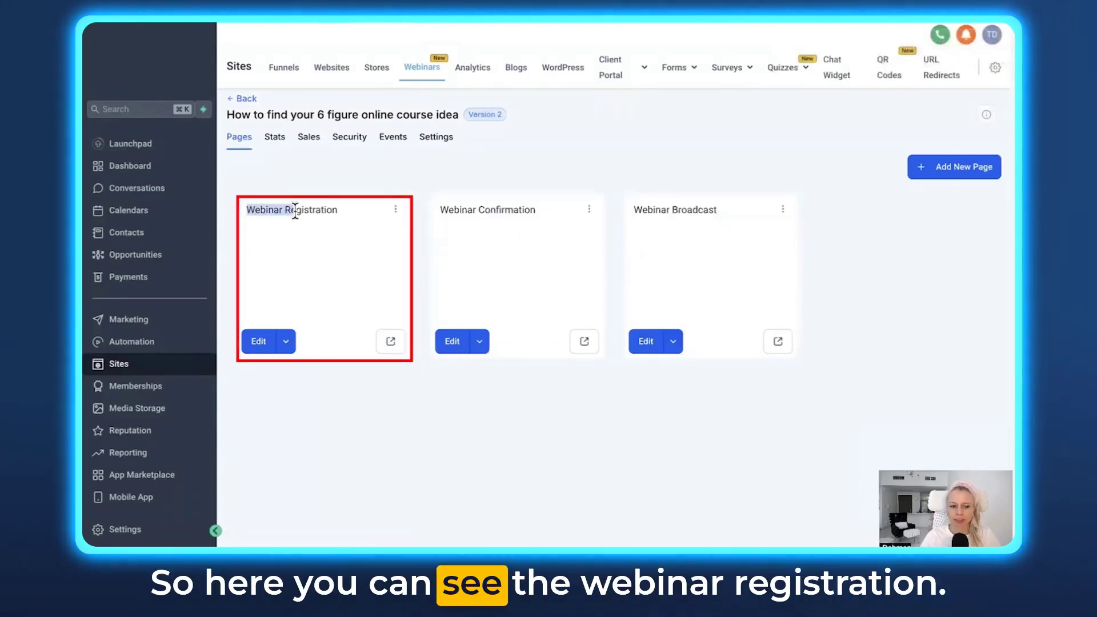
drag(295, 212, 336, 210)
drag(438, 209, 532, 215)
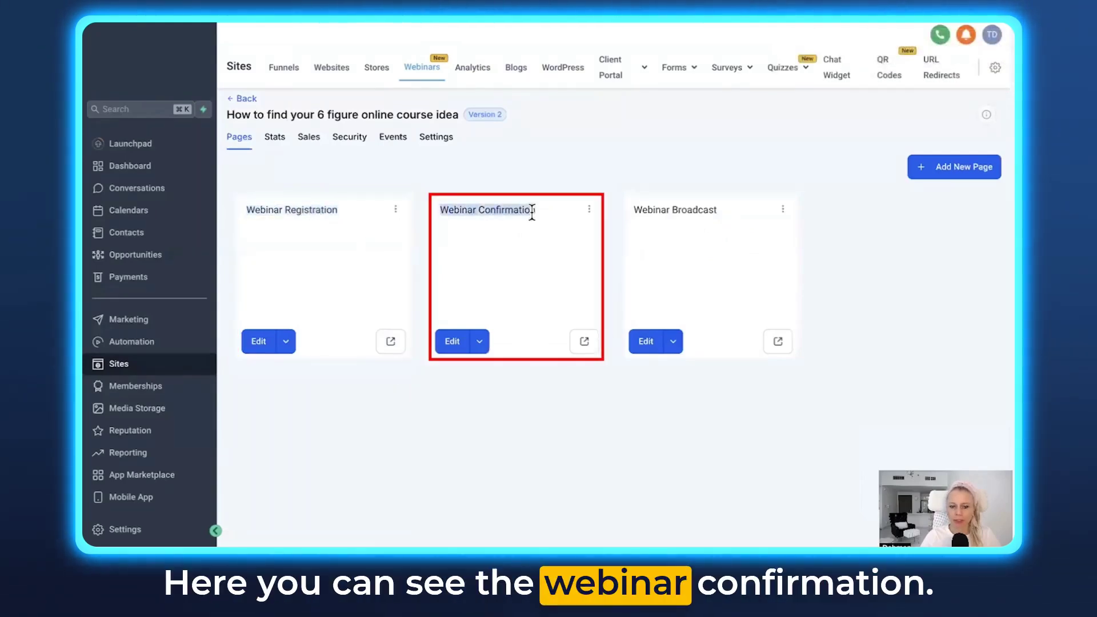
drag(632, 213, 722, 217)
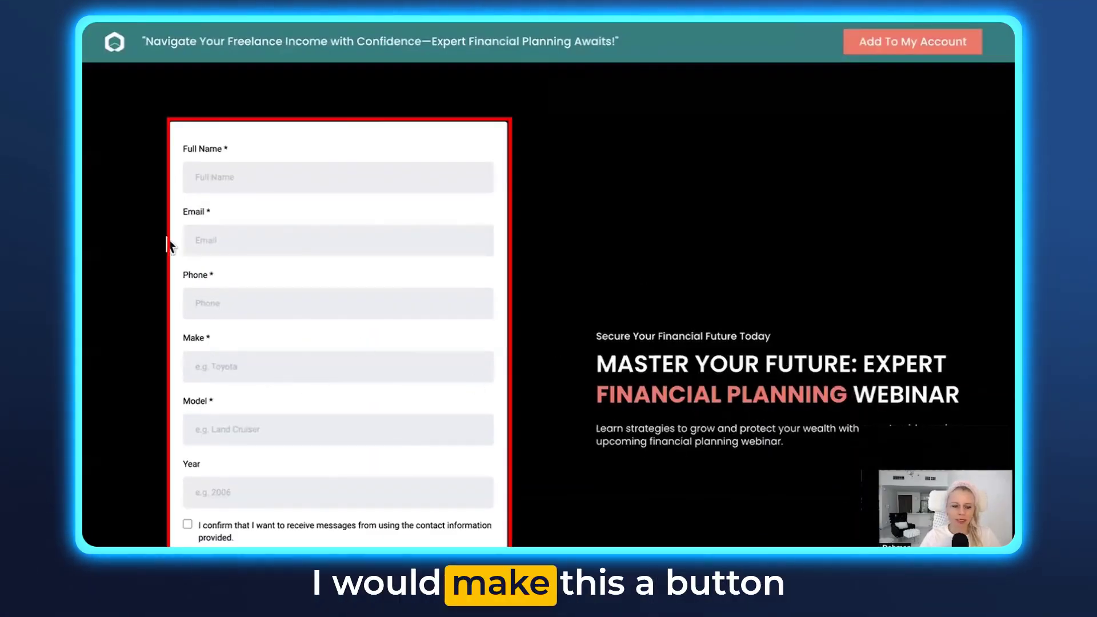
scroll(457, 354, down, 10)
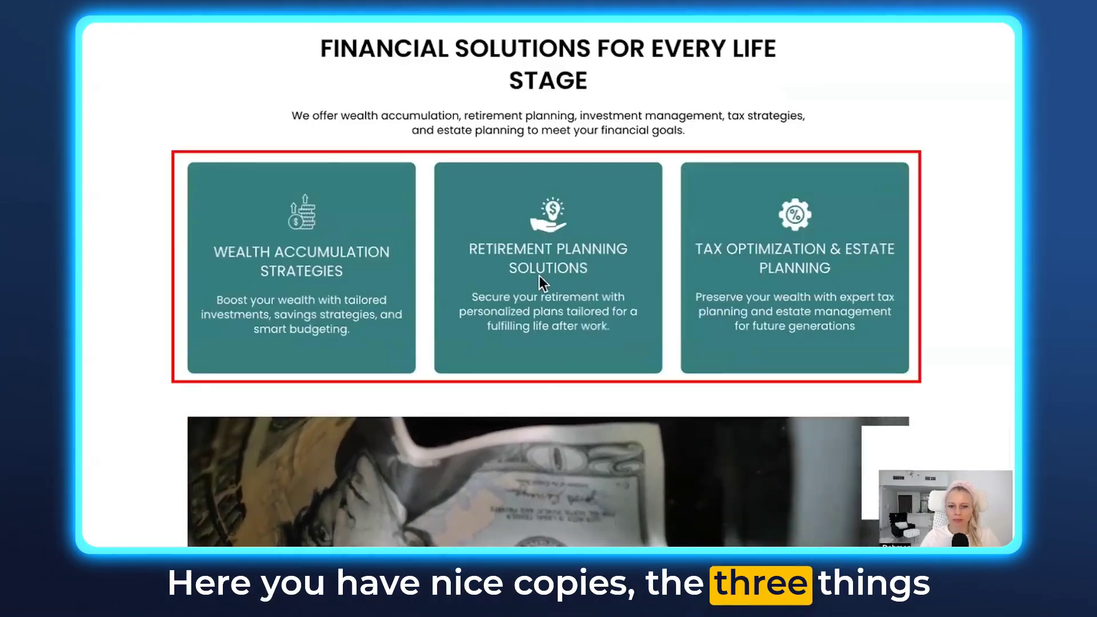
scroll(615, 329, down, 15)
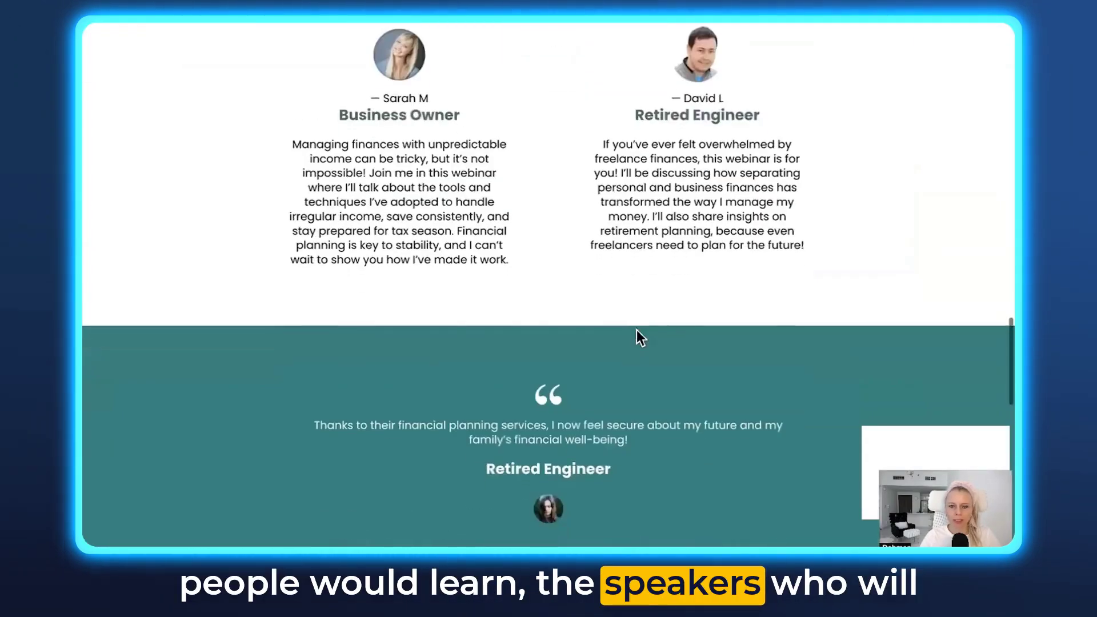
scroll(560, 380, down, 6)
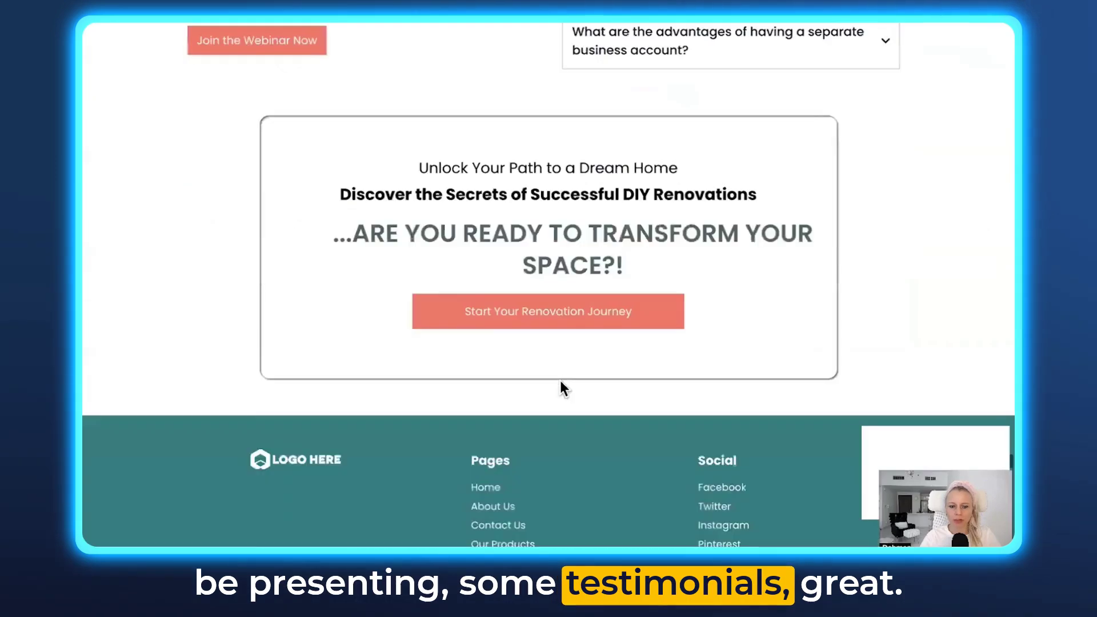
key(Home)
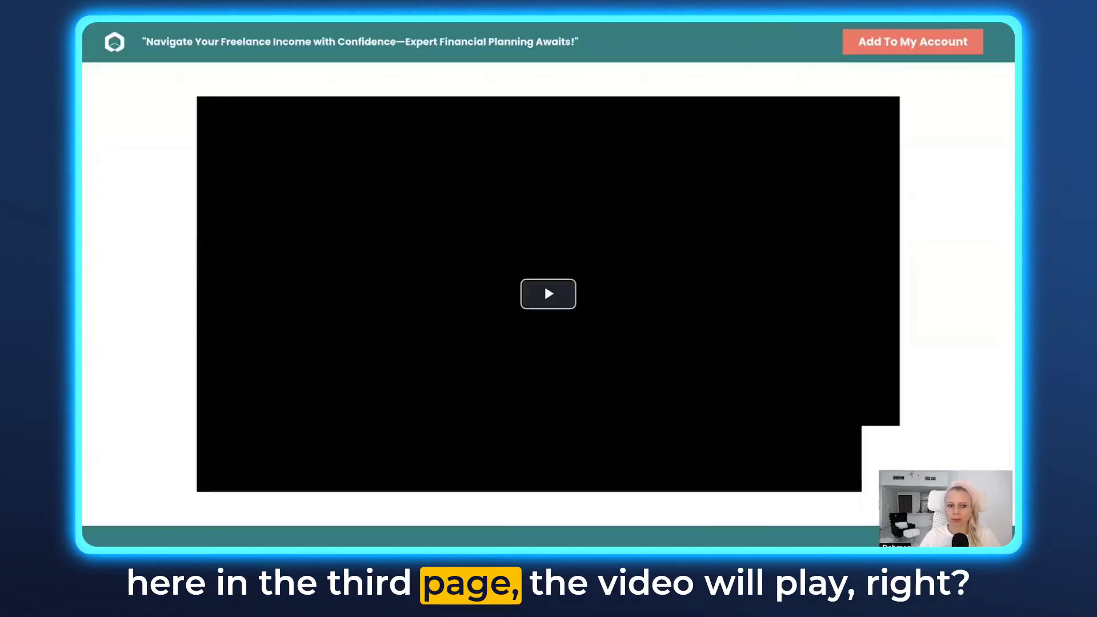
click(544, 283)
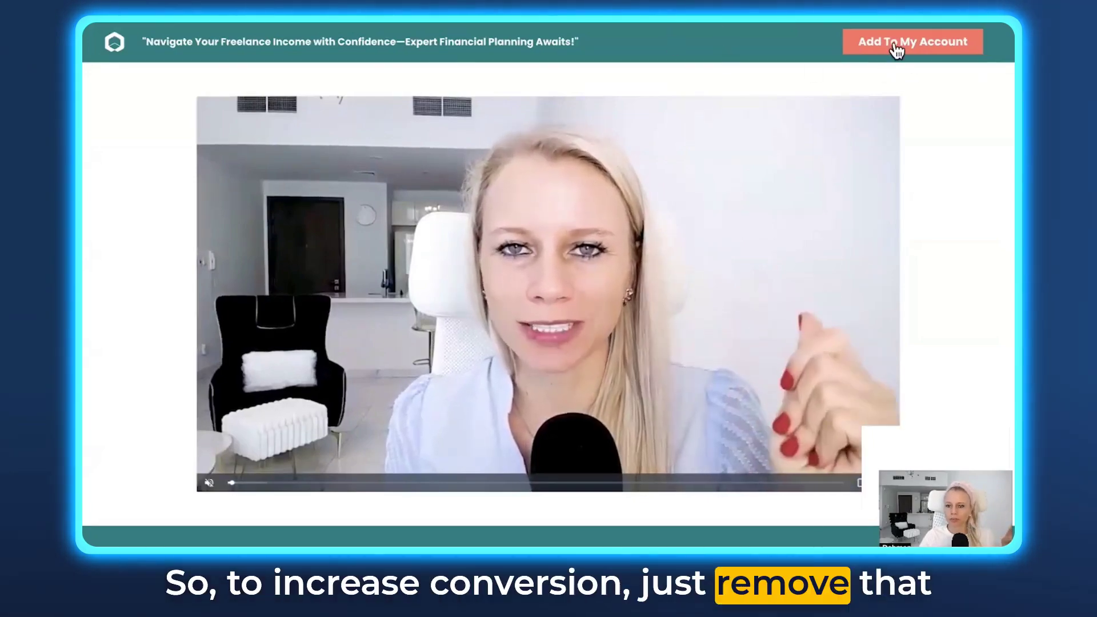
scroll(603, 386, down, 3)
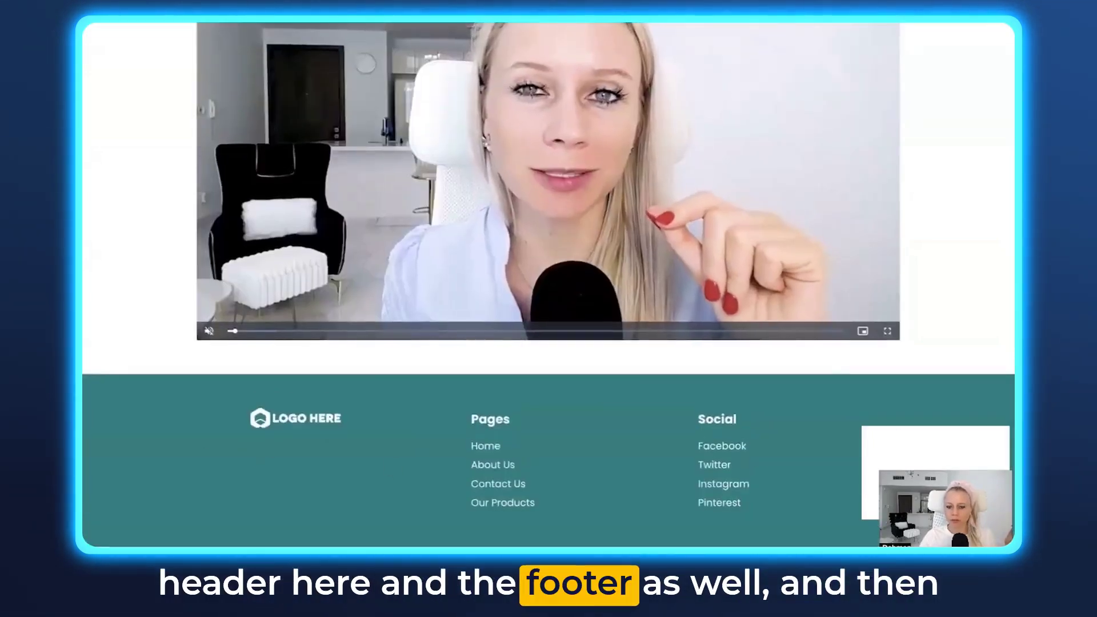
scroll(852, 213, up, 3)
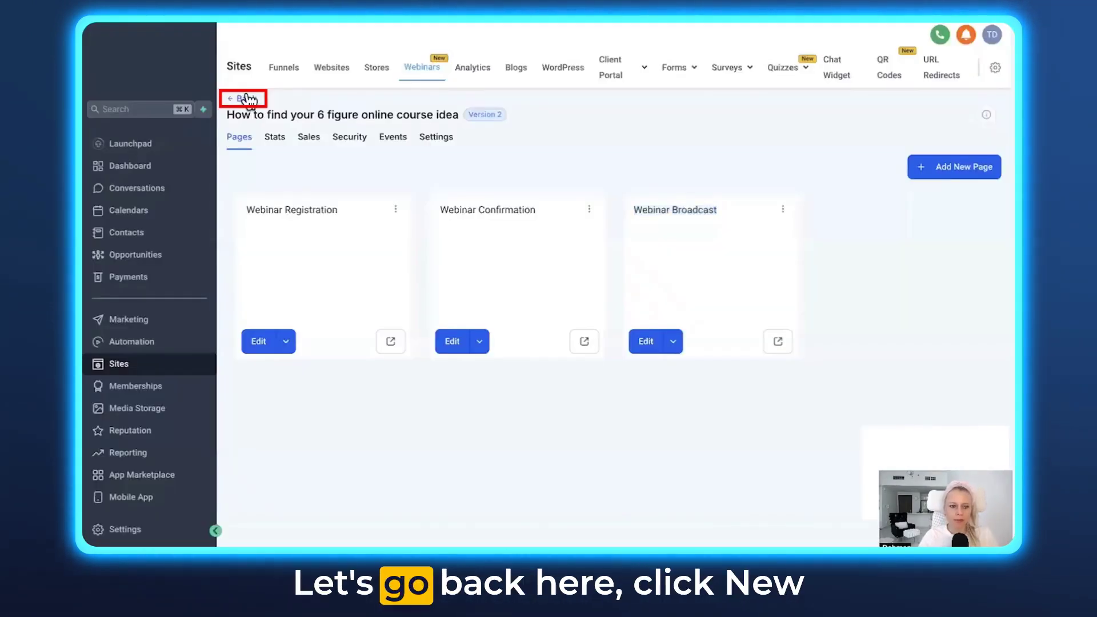
Step: Start a new live webinar funnel scheduled for 4 November 2024
click(242, 98)
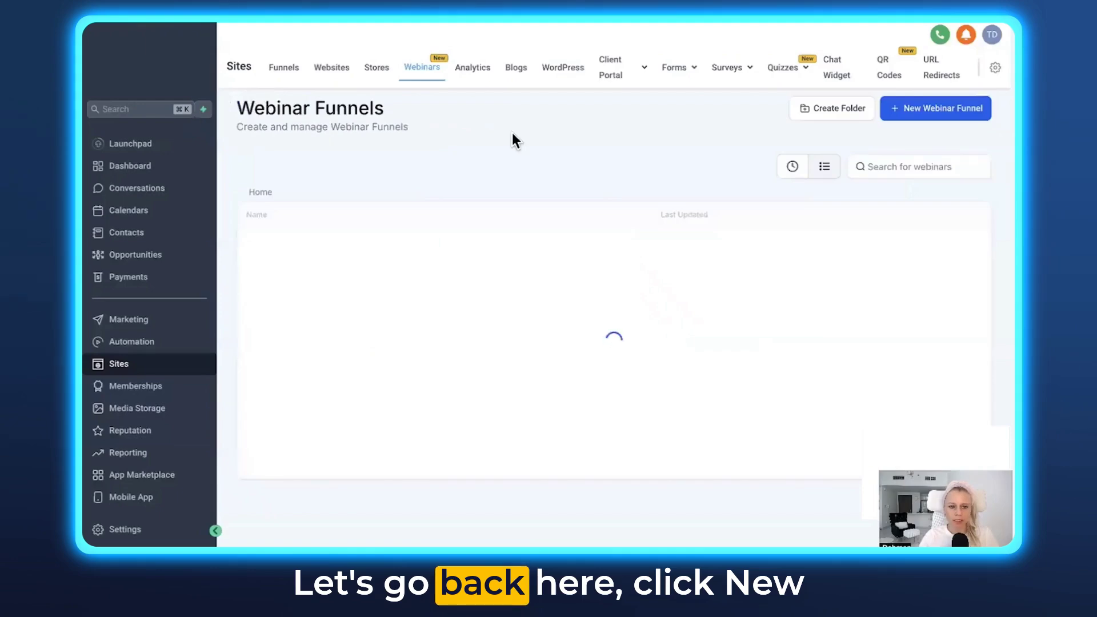
click(922, 111)
click(796, 418)
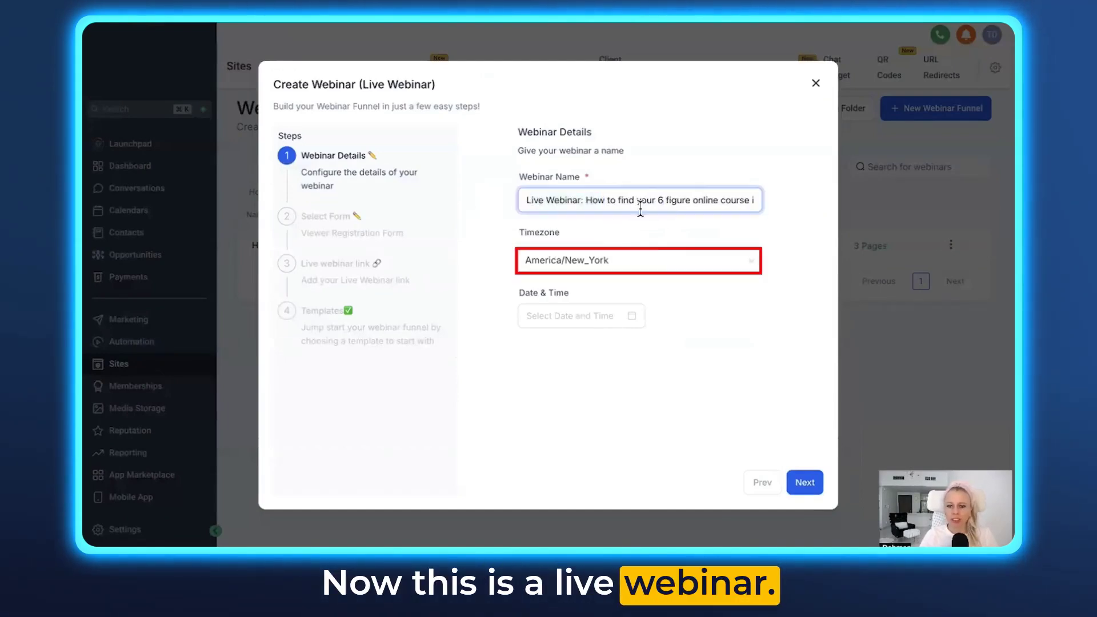
click(608, 307)
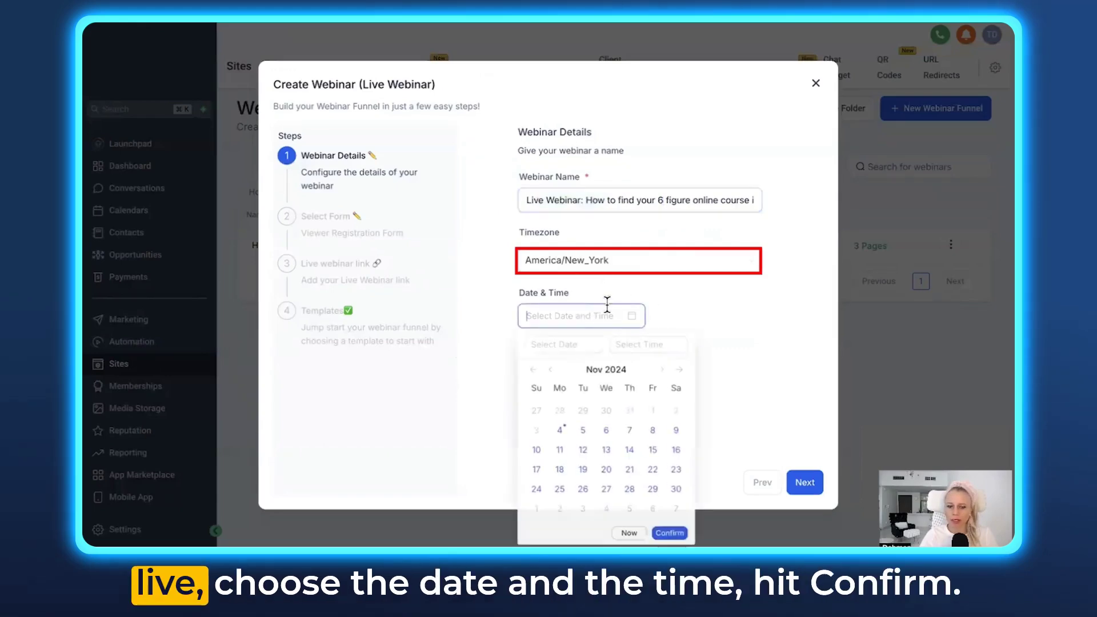
click(560, 431)
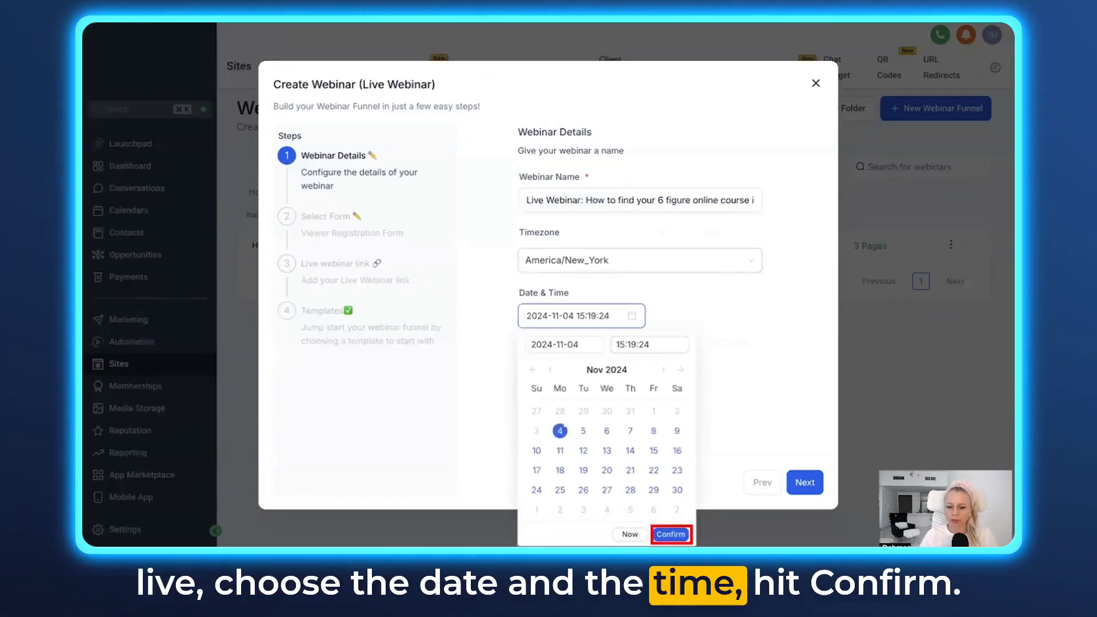
click(671, 534)
click(805, 482)
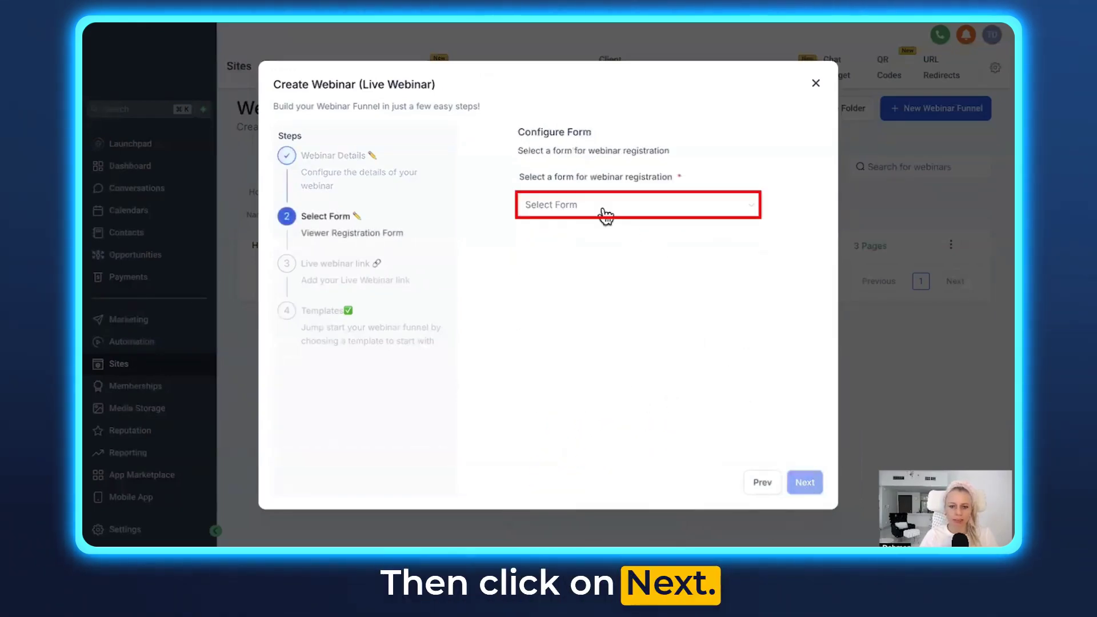
click(607, 216)
click(591, 253)
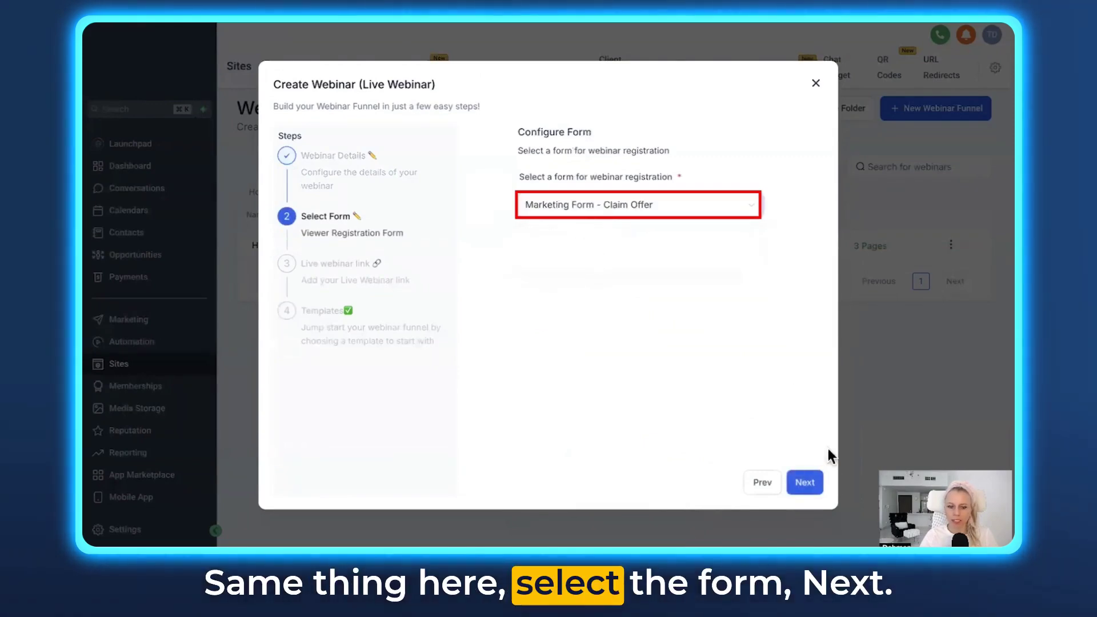
click(818, 485)
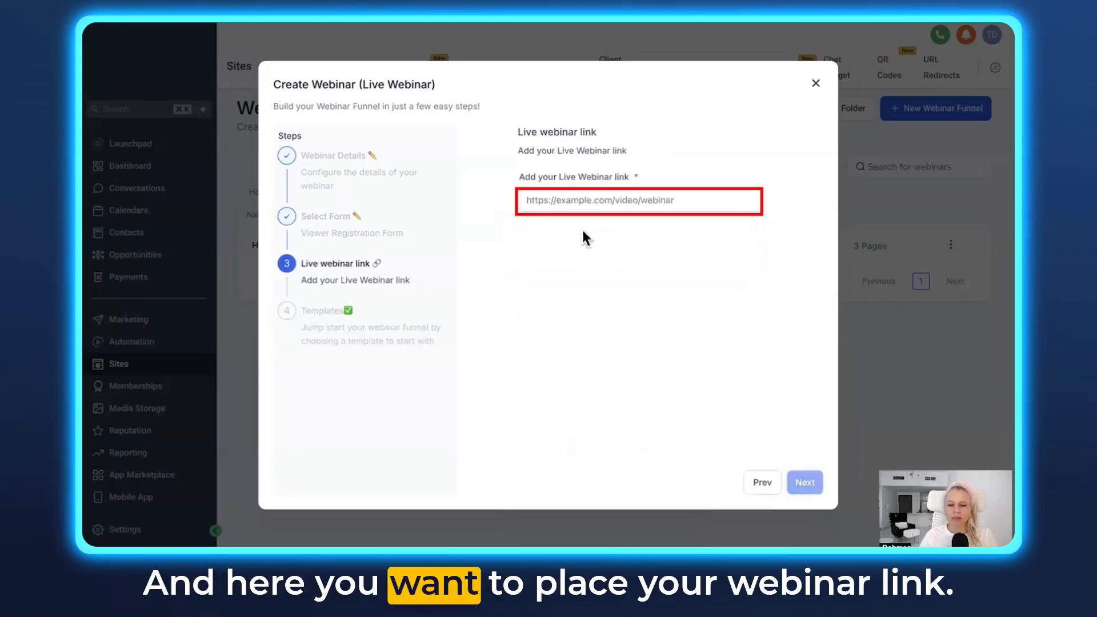
click(573, 205)
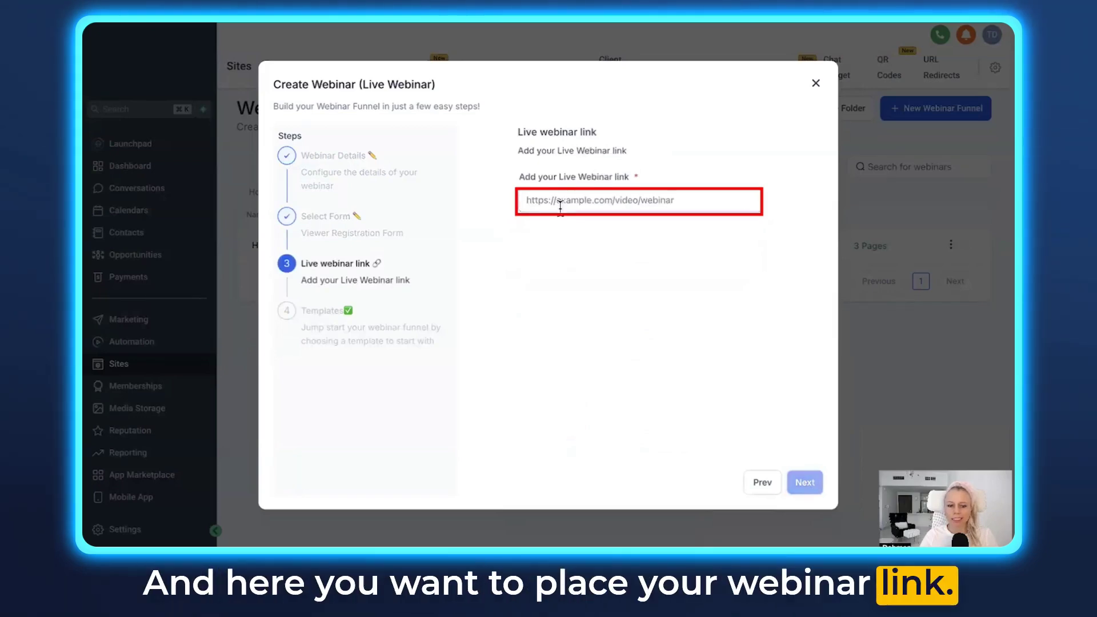
text(www.zoom.com)
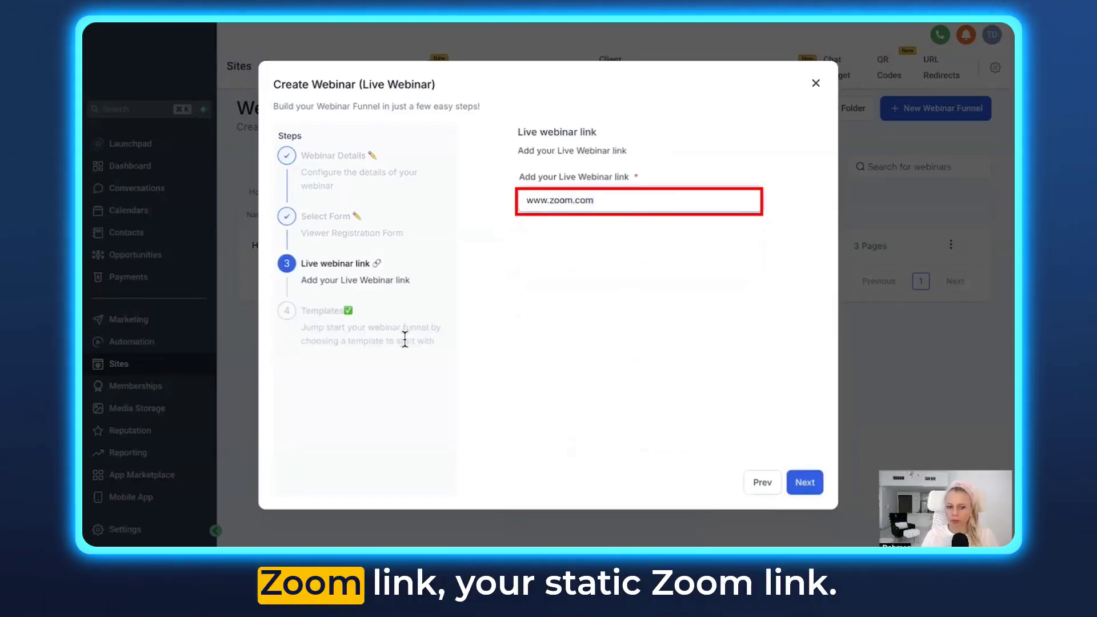
click(807, 491)
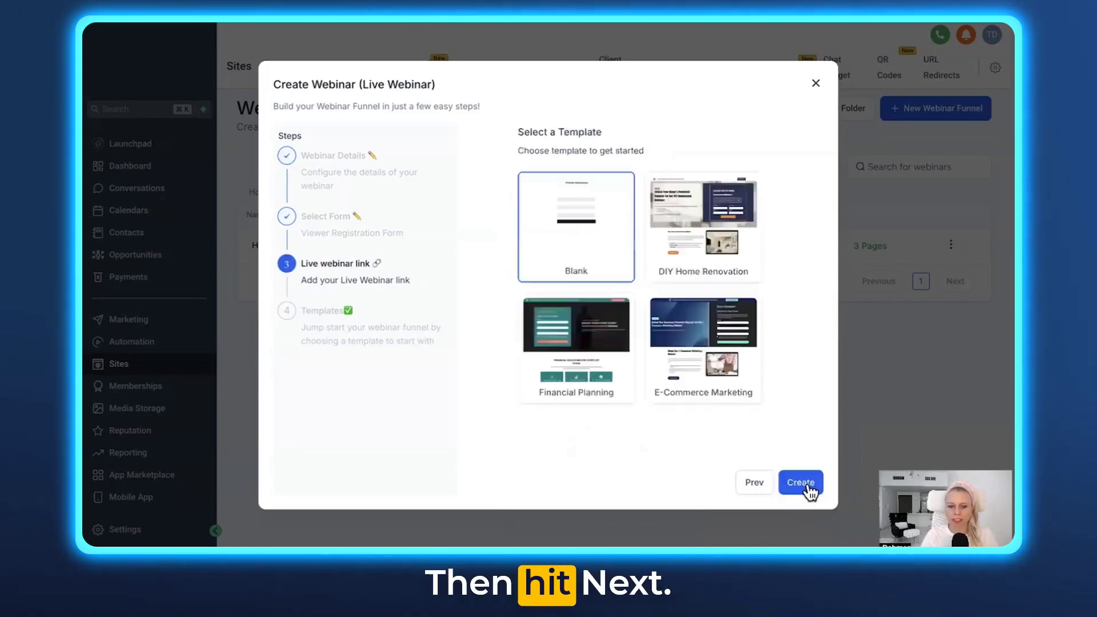
Step: Create the live funnel, then scroll through the Webinar Registration page preview
click(802, 483)
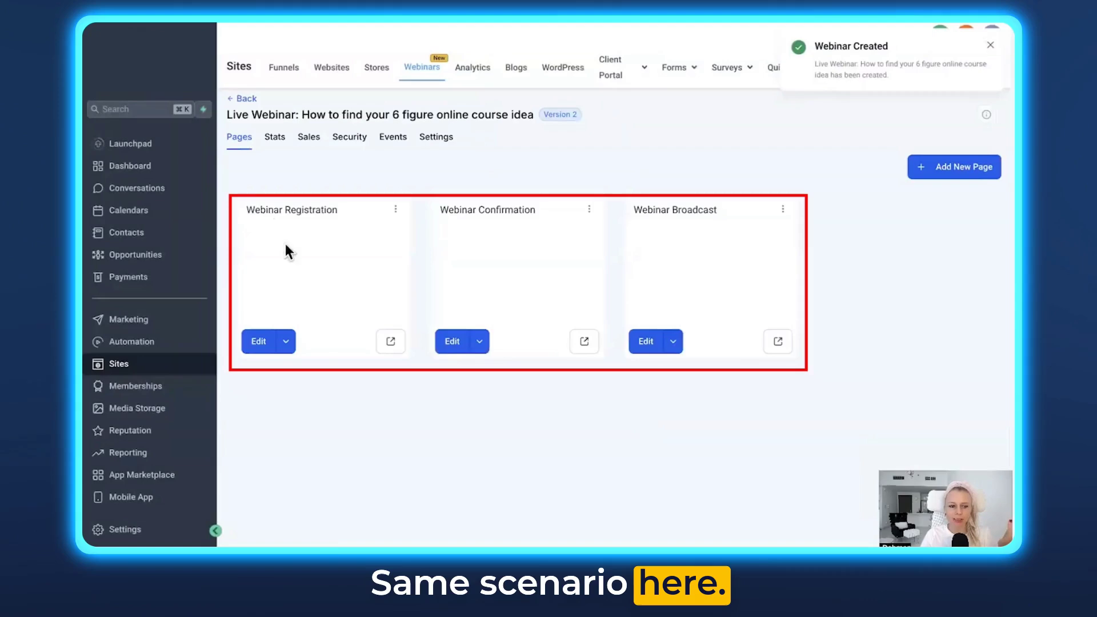
drag(448, 211, 513, 211)
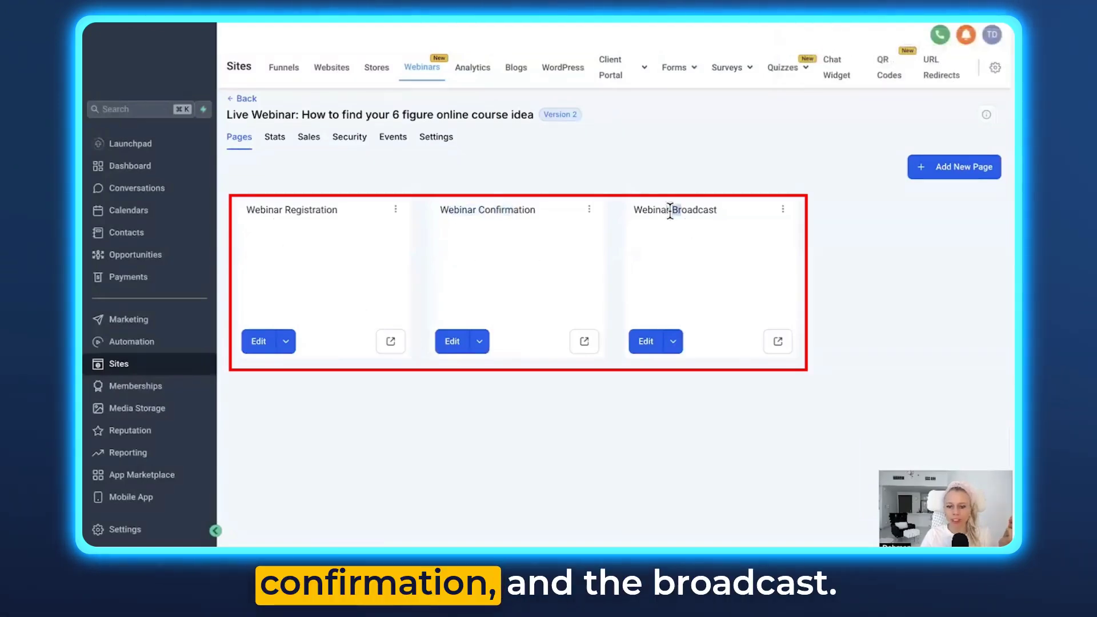
drag(670, 211, 698, 211)
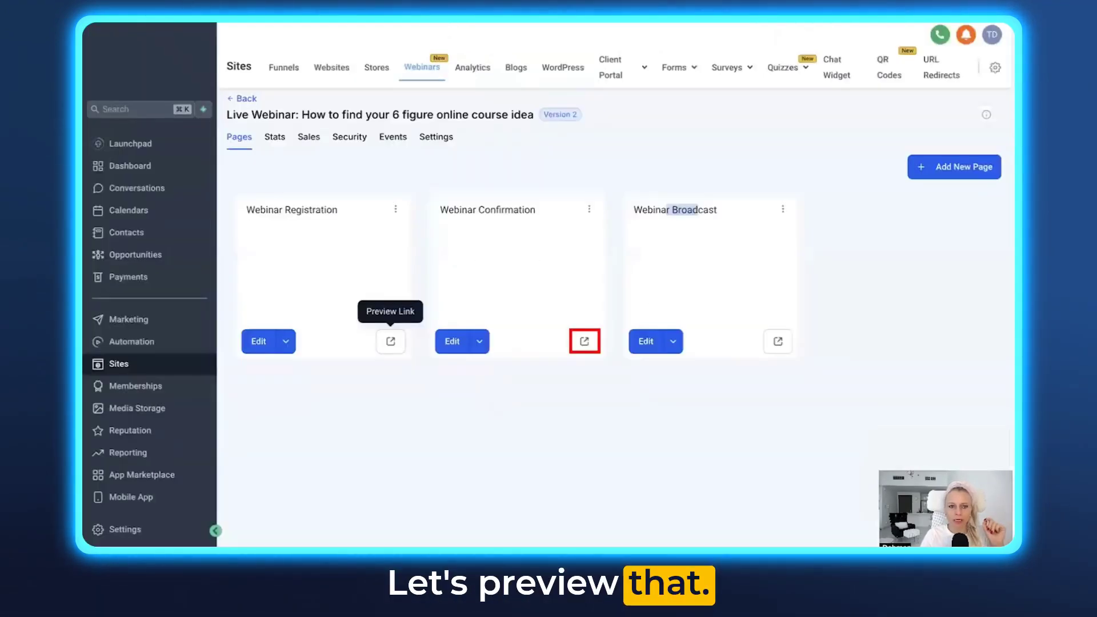
click(390, 341)
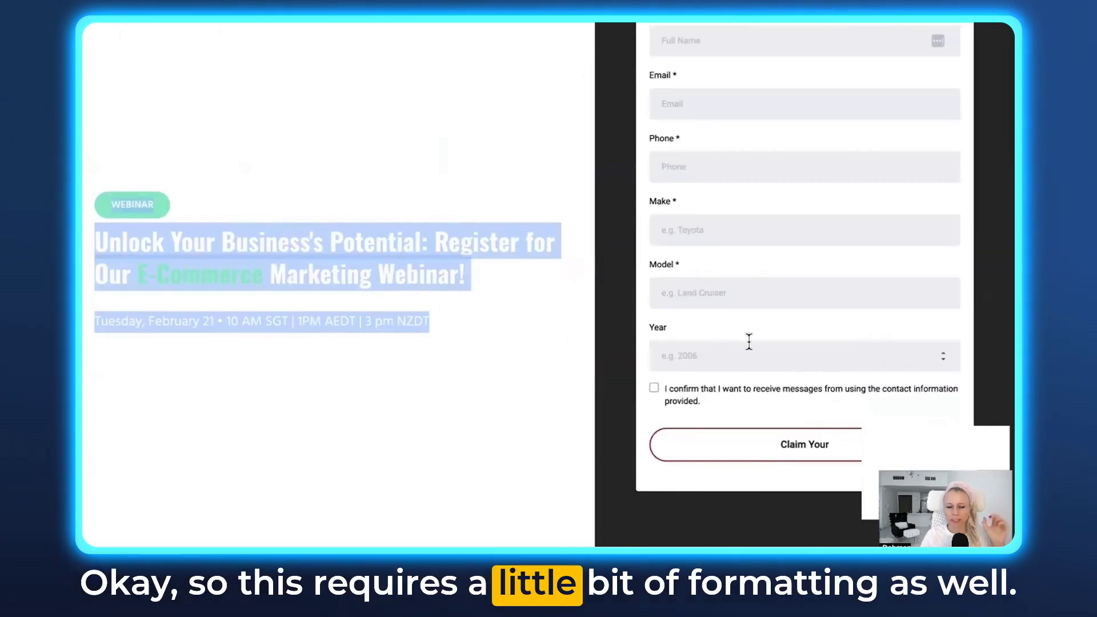
scroll(625, 301, up, 1)
scroll(625, 302, up, 2)
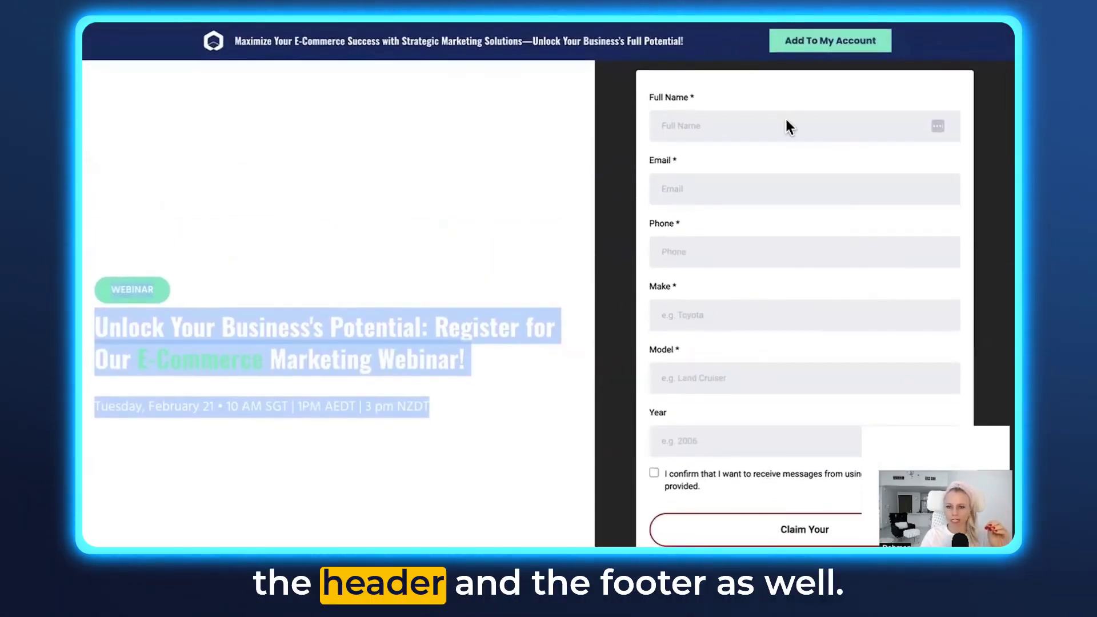
scroll(746, 351, down, 15)
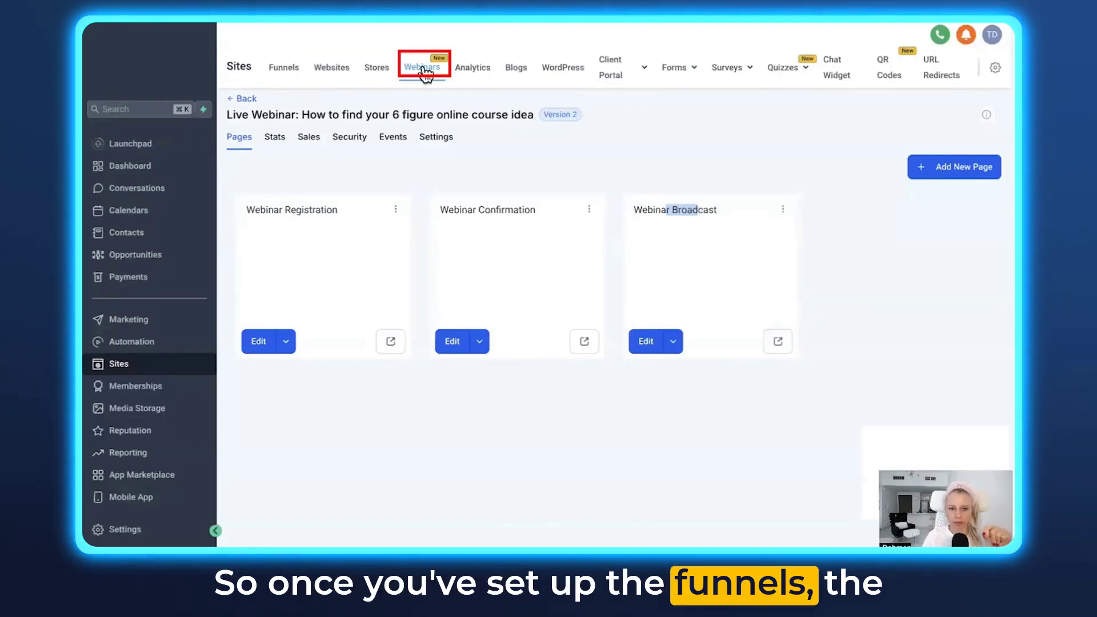
Step: In Automation, create a workflow from the Webinar Registration Confirmation & Reminders recipe
click(133, 343)
click(946, 111)
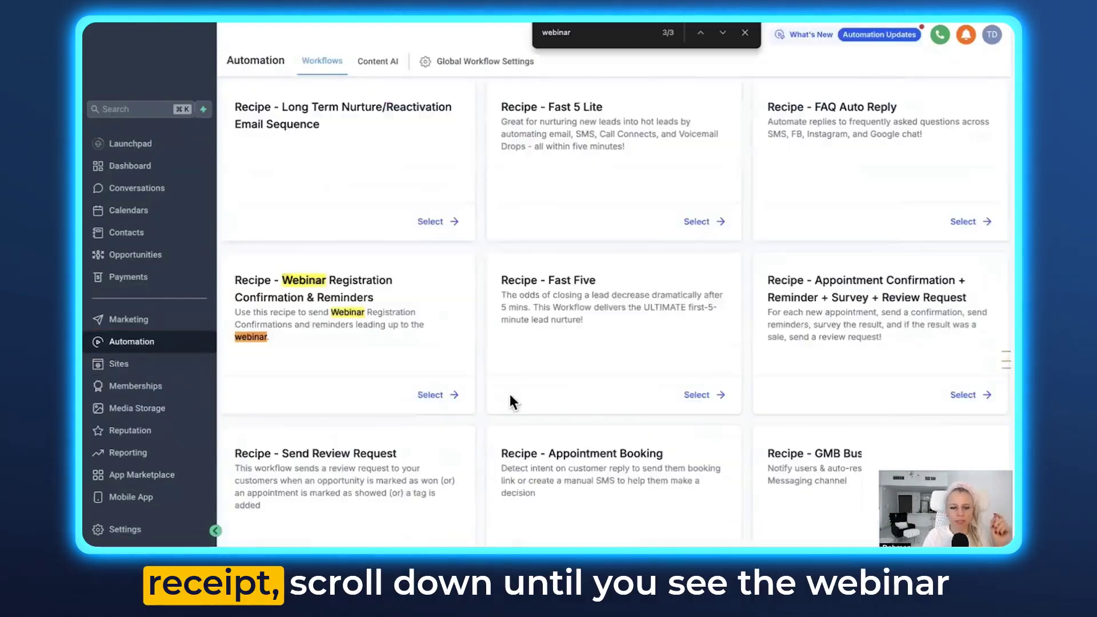
scroll(509, 399, down, 1)
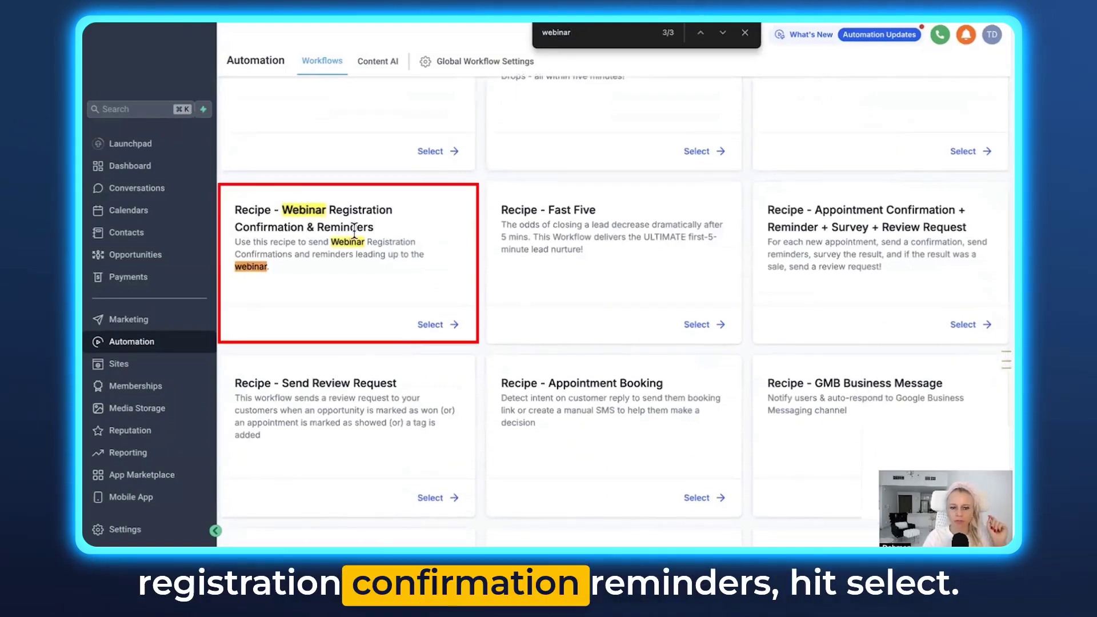
click(455, 327)
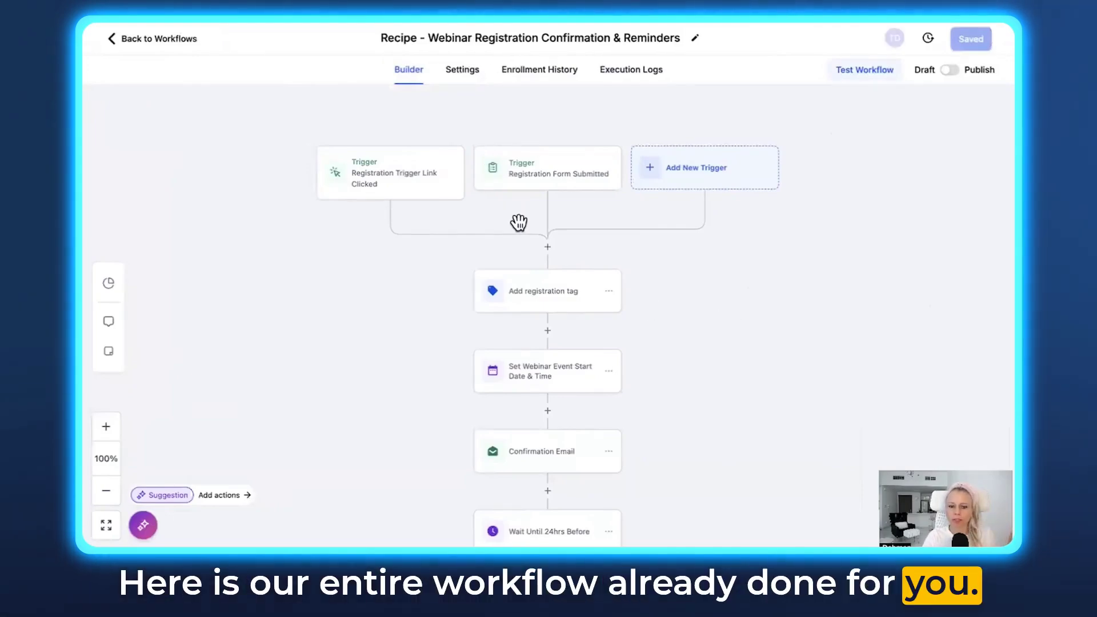
click(516, 183)
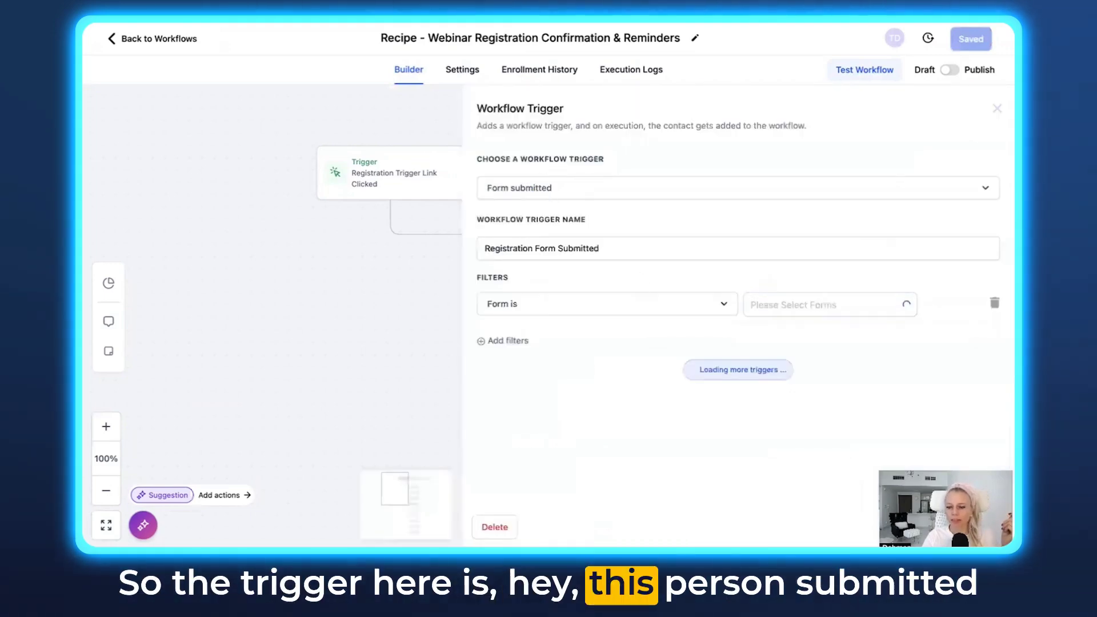
click(779, 308)
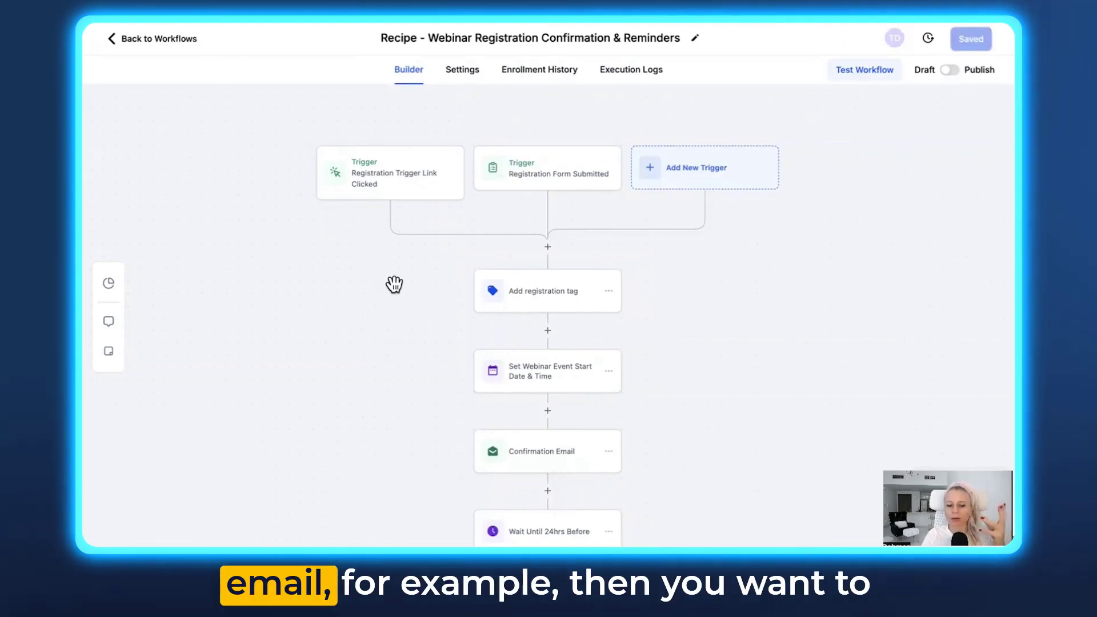
scroll(421, 333, down, 3)
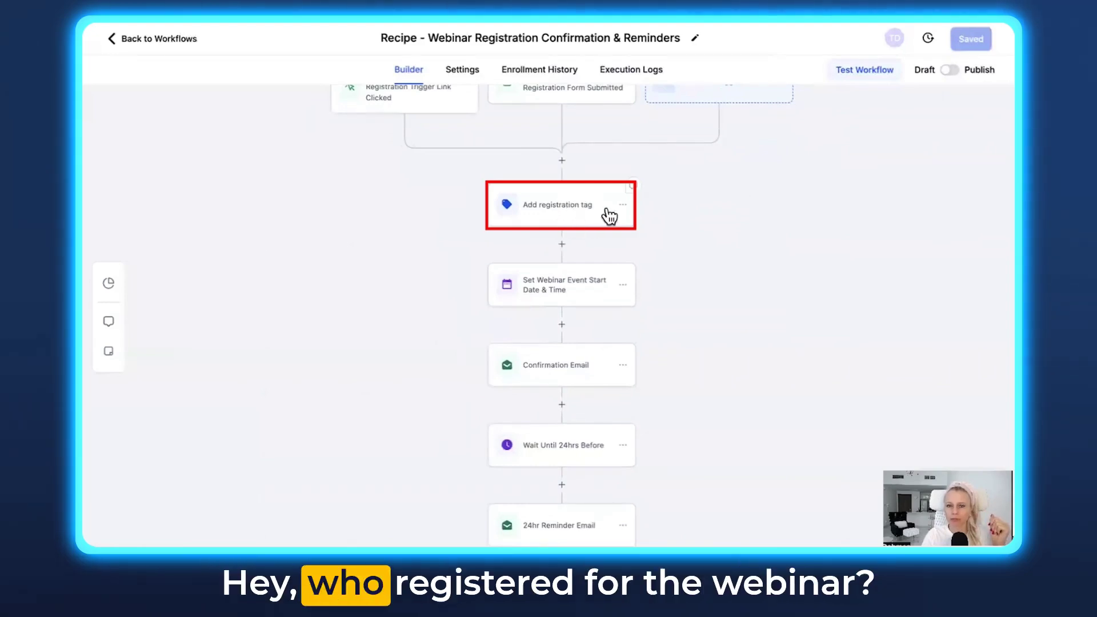
scroll(728, 324, down, 3)
scroll(666, 262, down, 2)
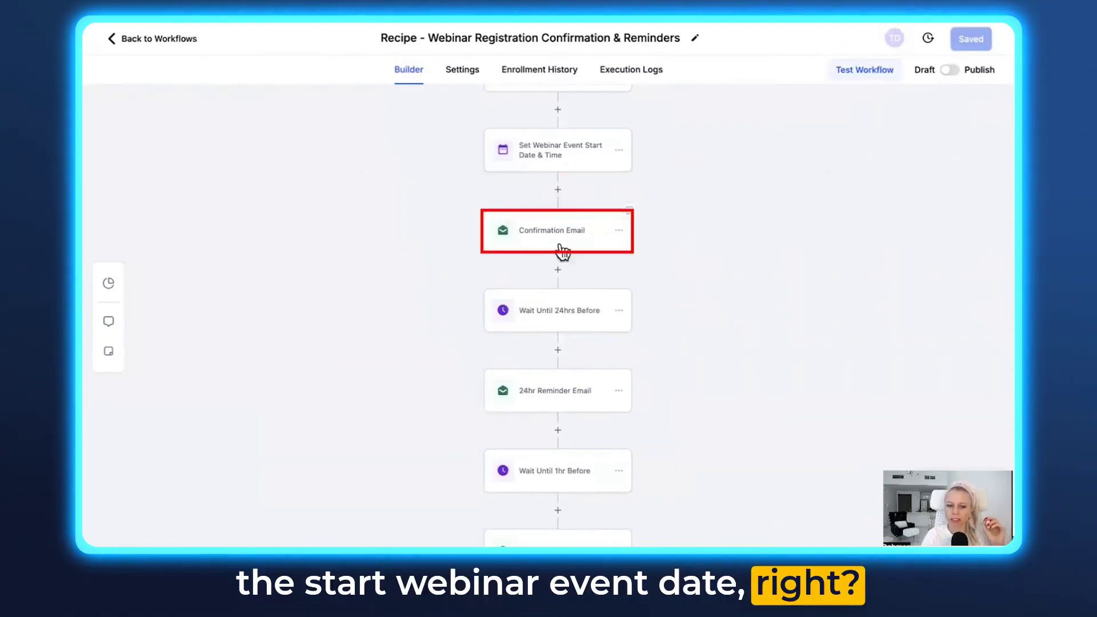
scroll(666, 311, down, 3)
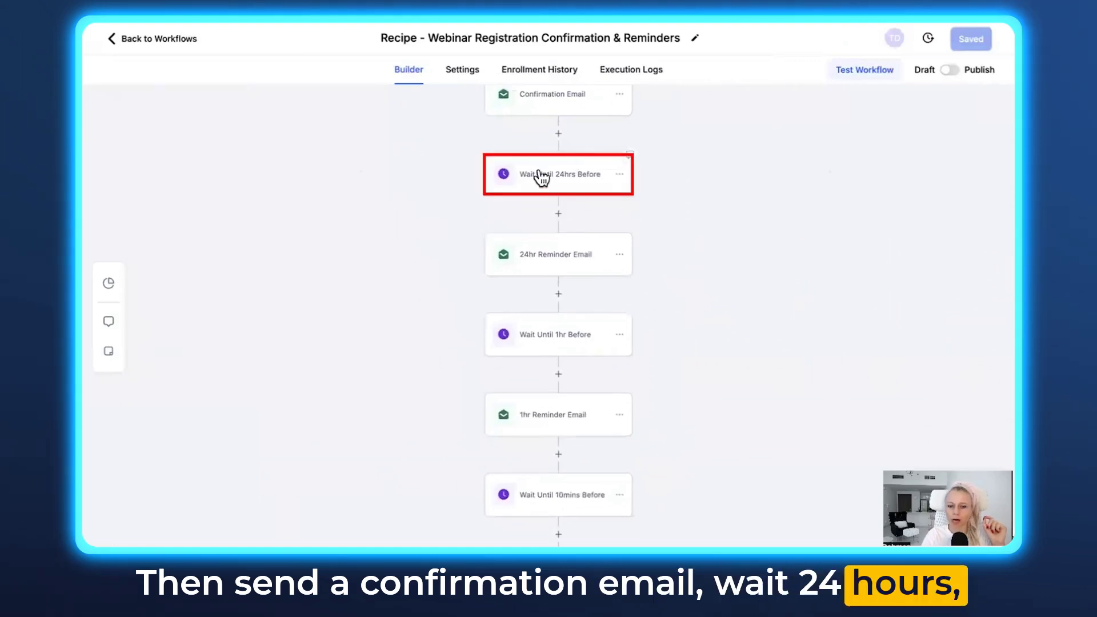
scroll(598, 376, down, 5)
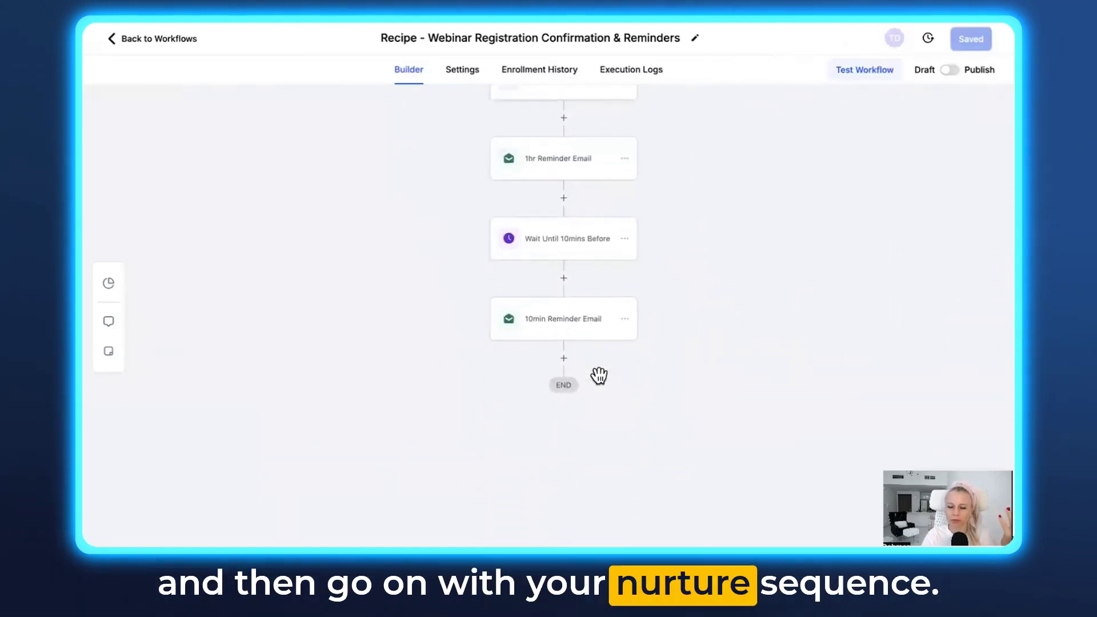